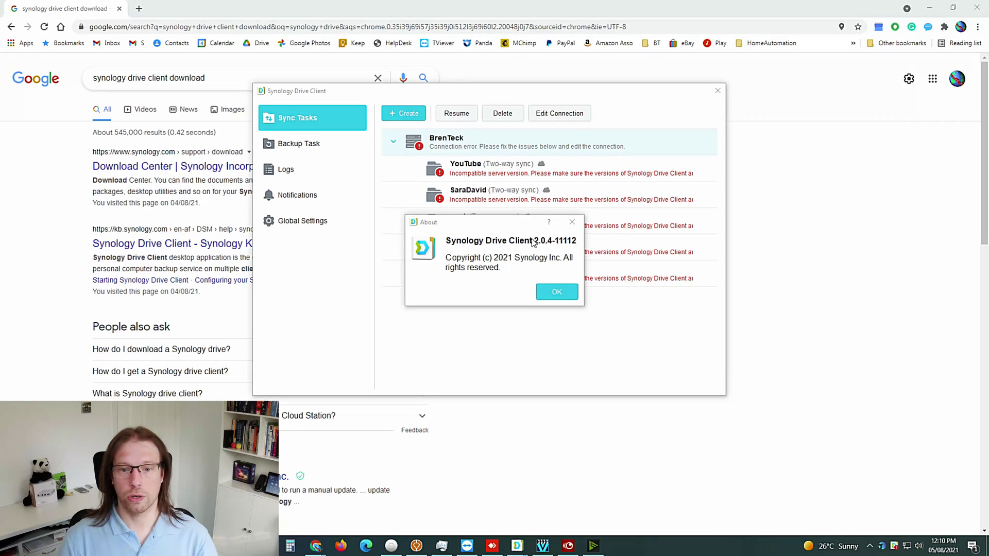
# Close the About box showing Synology Drive Client version 2.0.4-11112.
pyautogui.click(571, 222)
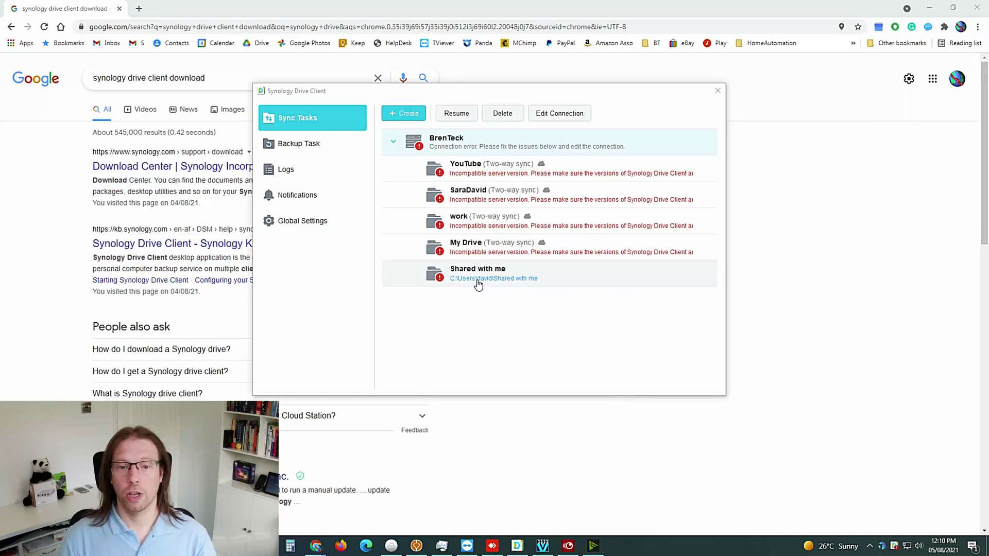
# Close Drive Client and open Synology Download Center with the NAS category selected.
pyautogui.click(722, 95)
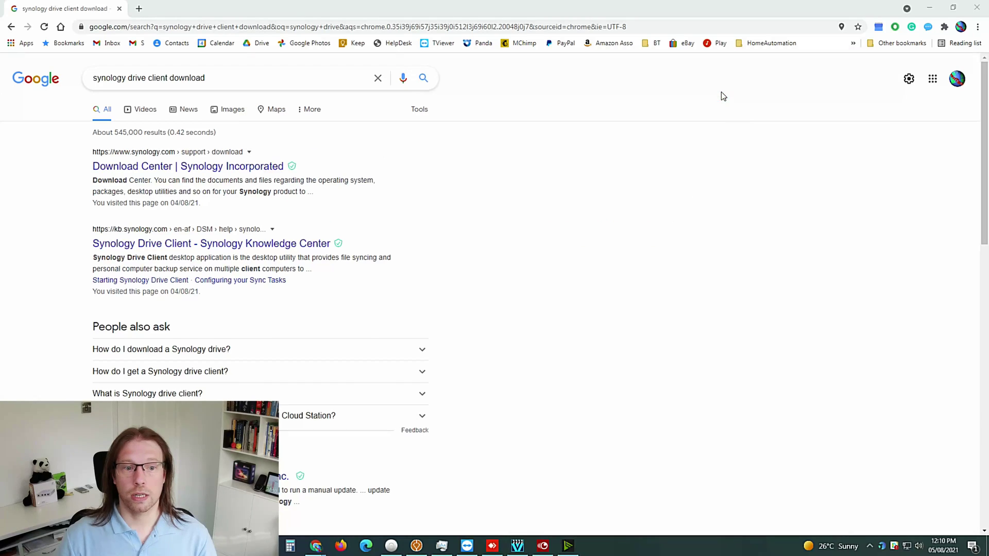
pyautogui.click(196, 166)
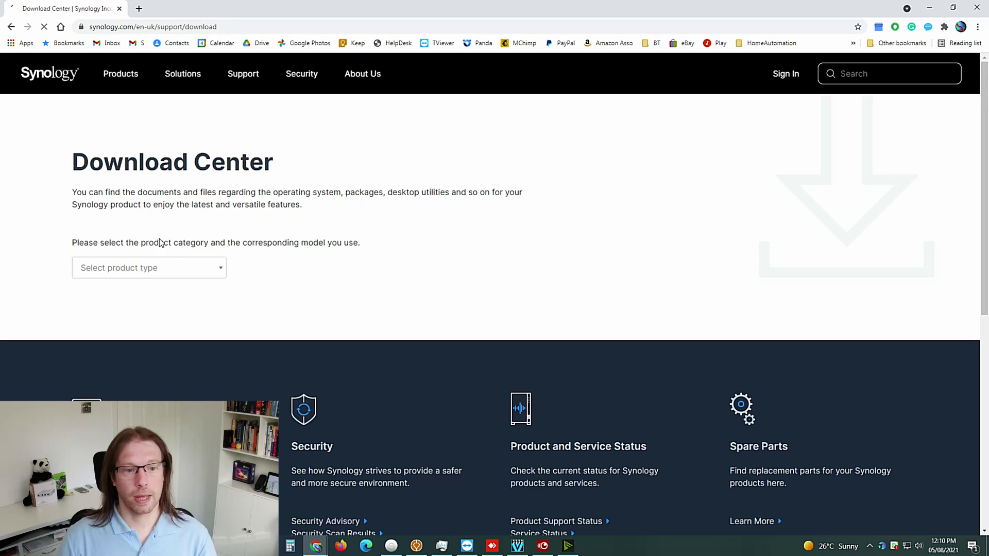
pyautogui.click(220, 268)
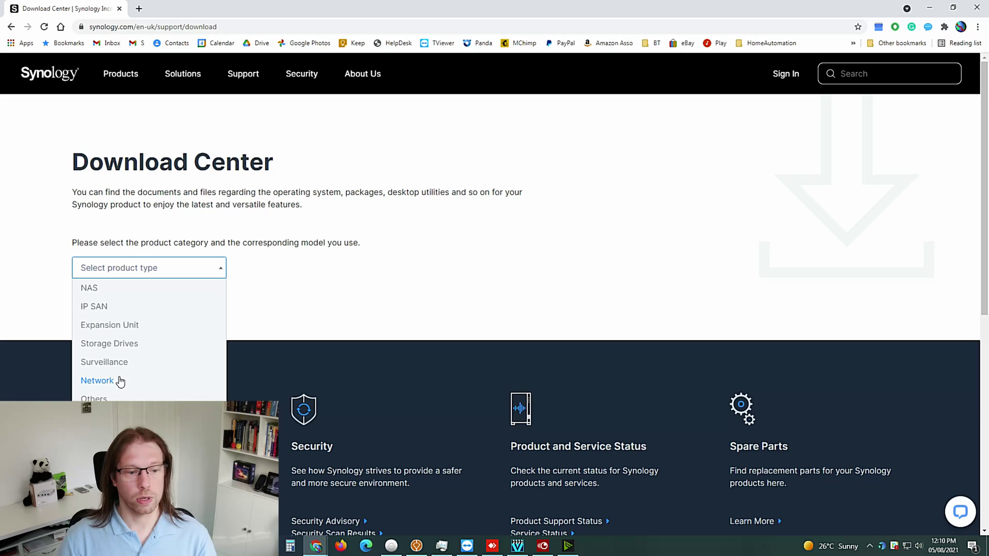
pyautogui.click(88, 288)
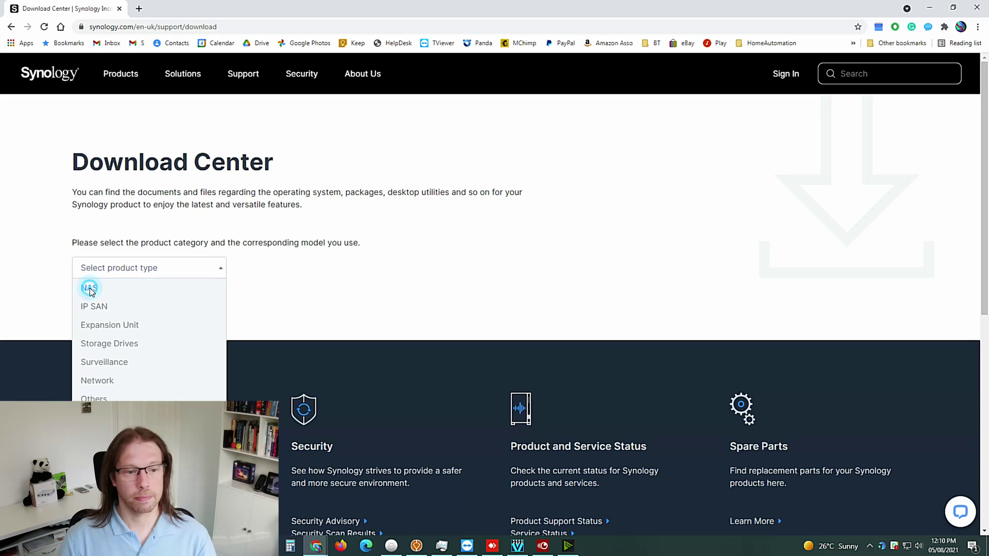
# Search the NAS models for 'ds9' and select DS918+.
pyautogui.click(287, 272)
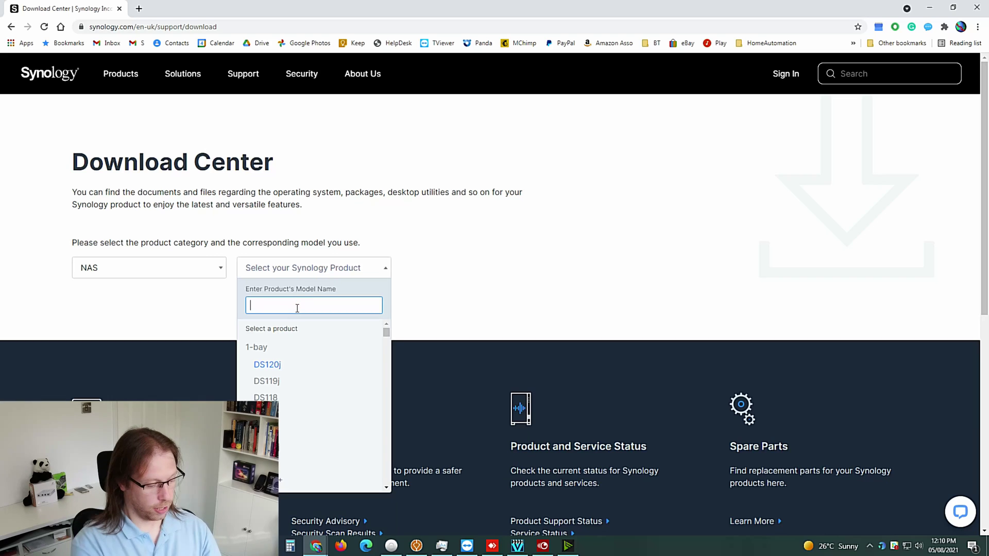
pyautogui.write('dd')
pyautogui.press('BackSpace')
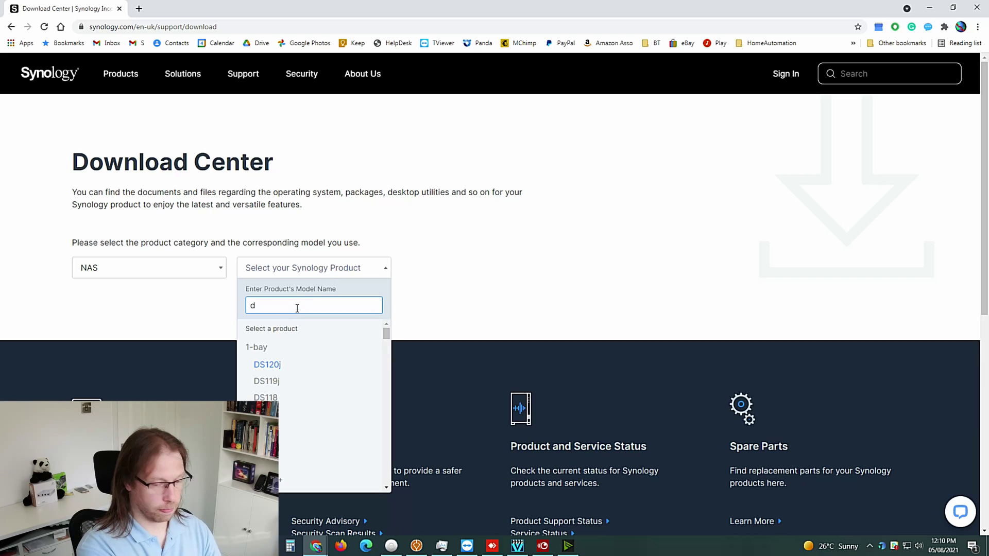
pyautogui.write('s9')
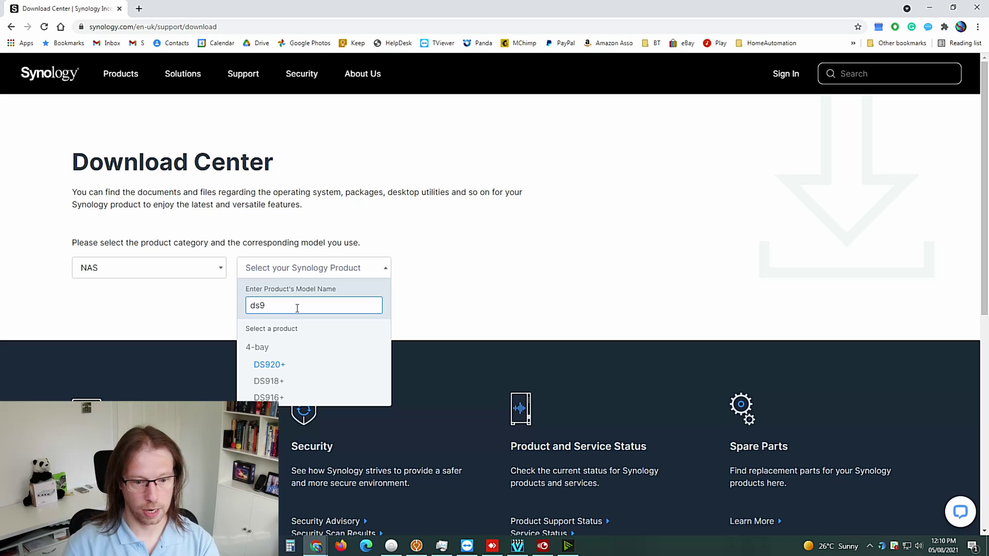
pyautogui.click(278, 382)
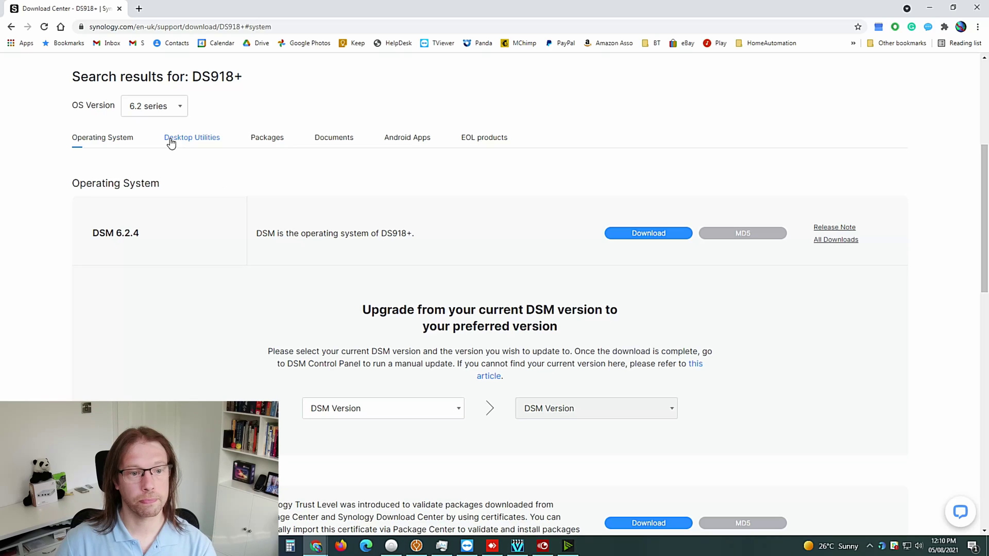
# Download the Windows exe of Synology Drive Client from DS918+ Desktop Utilities.
pyautogui.click(198, 144)
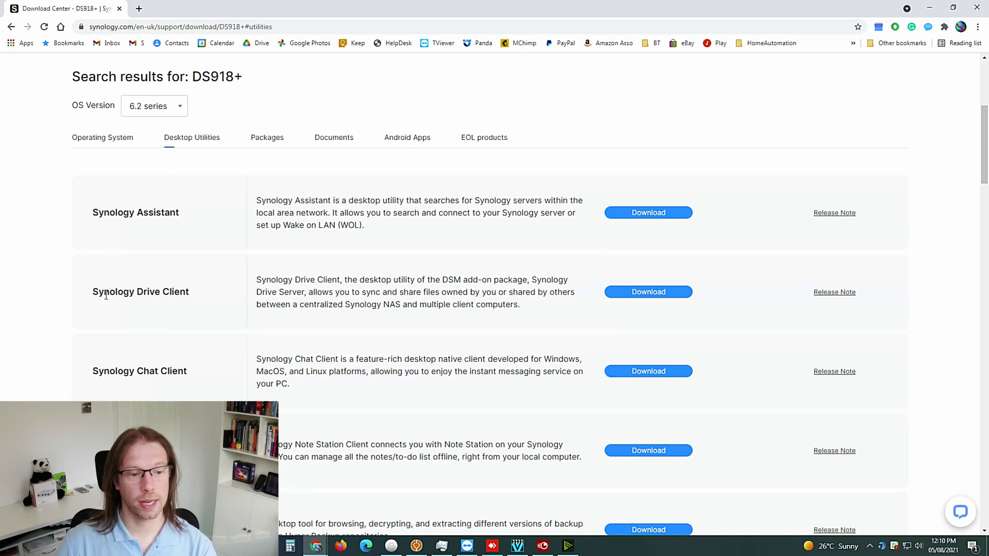
pyautogui.click(639, 295)
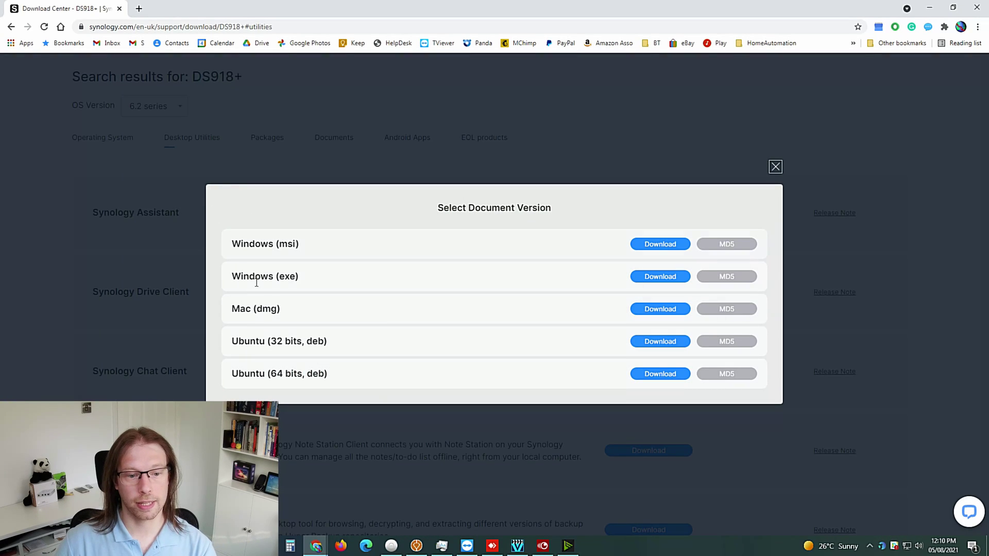
pyautogui.click(661, 277)
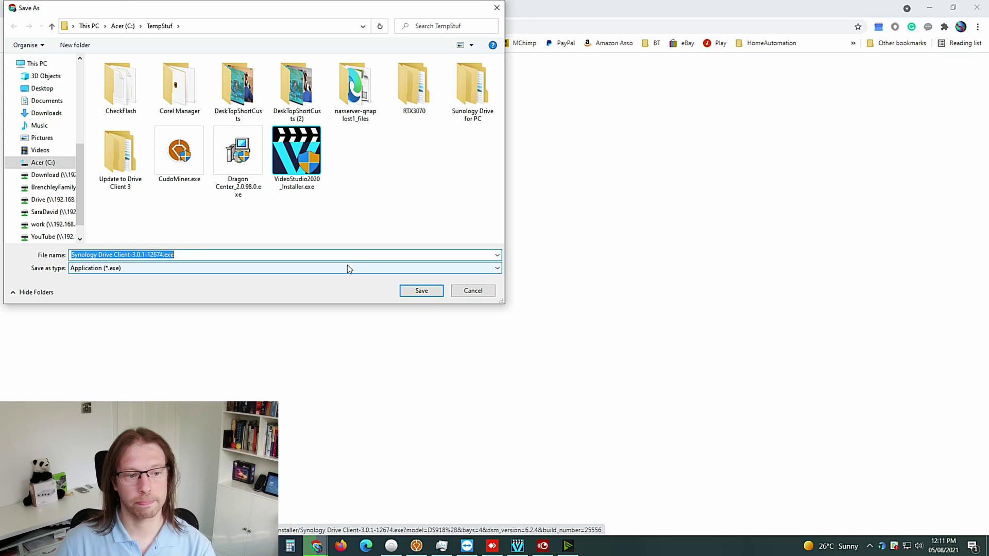
# Save Synology Drive Client-3.0.1-12674.exe into Download (D:)\NAS Tools\Synology.
pyautogui.click(35, 176)
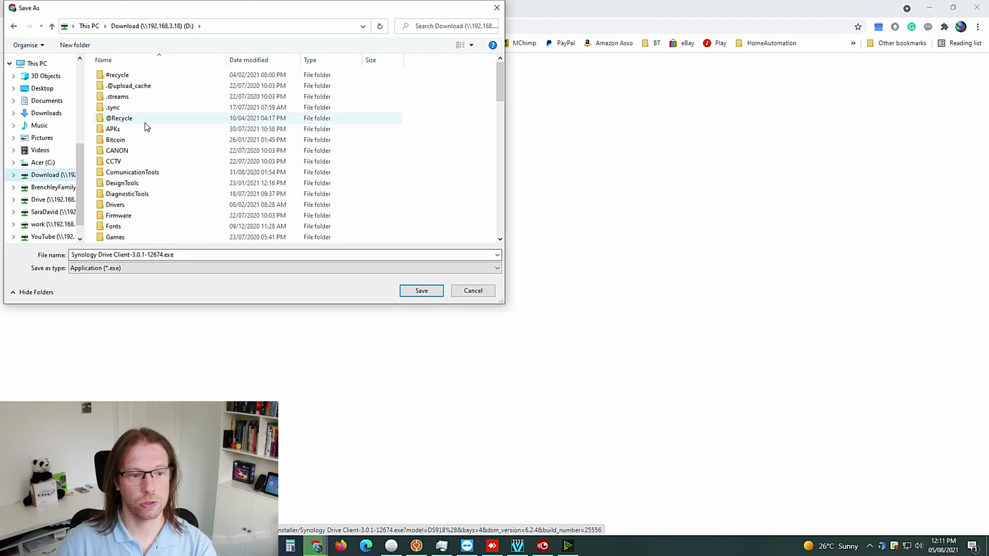
pyautogui.scroll(-2, 143, 132)
pyautogui.scroll(-1, 130, 198)
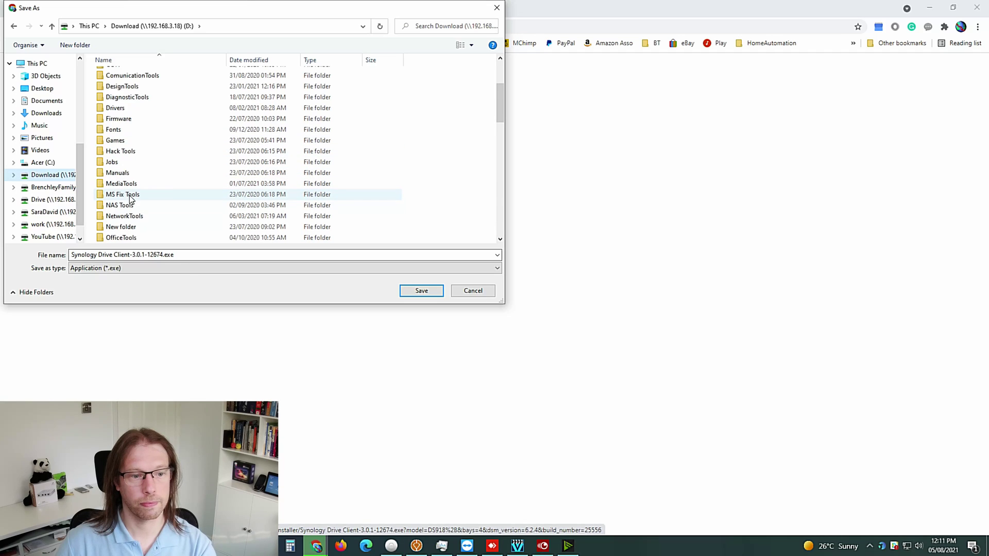
pyautogui.doubleClick(116, 206)
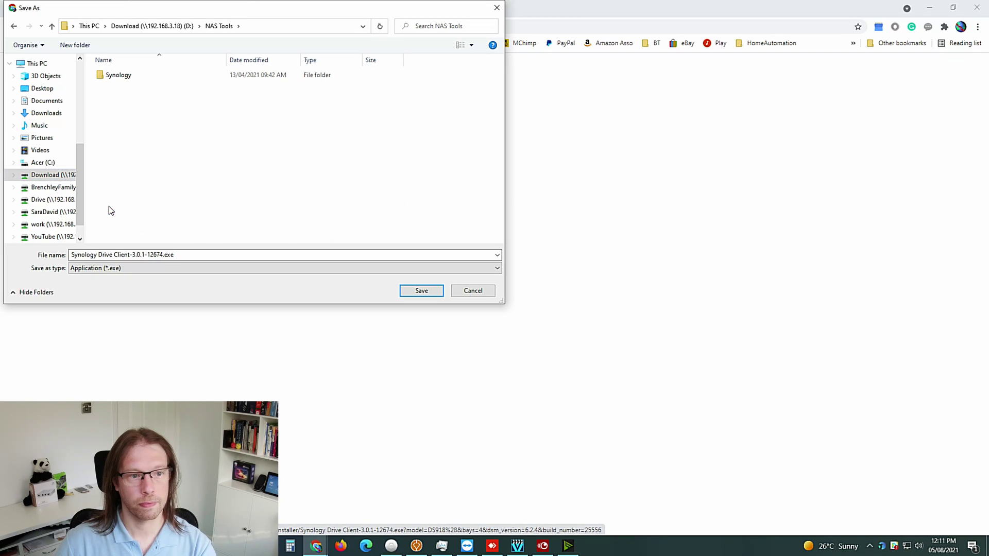
pyautogui.doubleClick(115, 76)
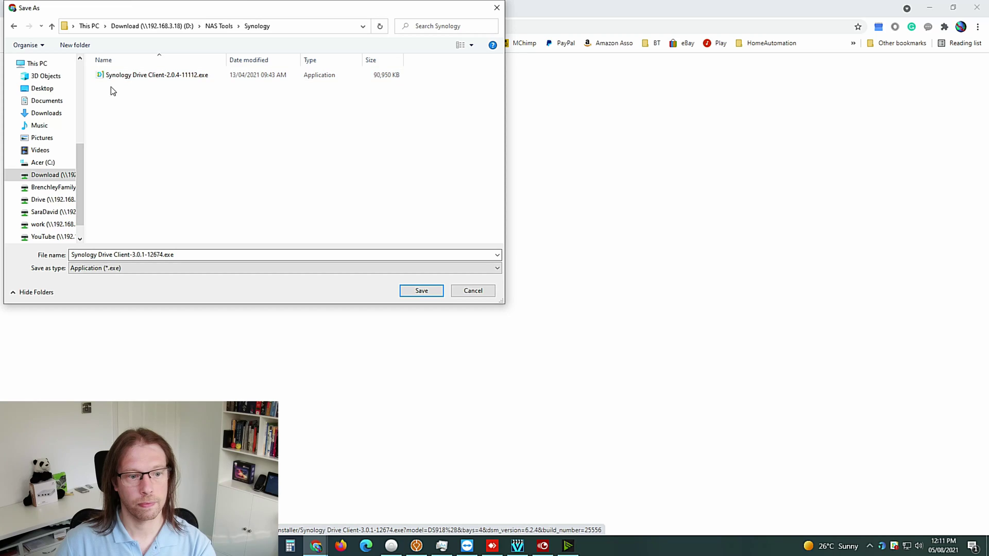
pyautogui.click(420, 291)
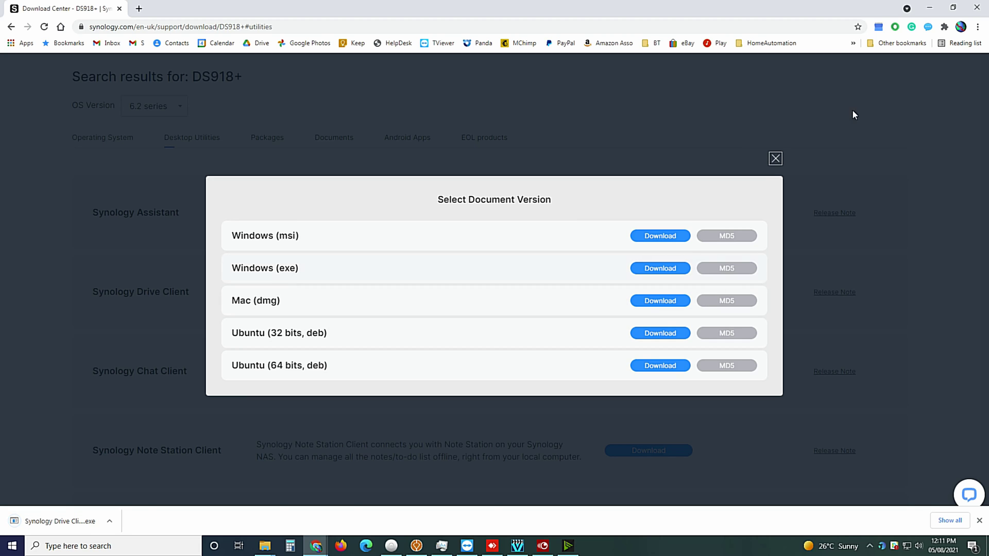
# Run the downloaded 3.0.1 installer in English, accept the license, and finish setup.
pyautogui.click(775, 158)
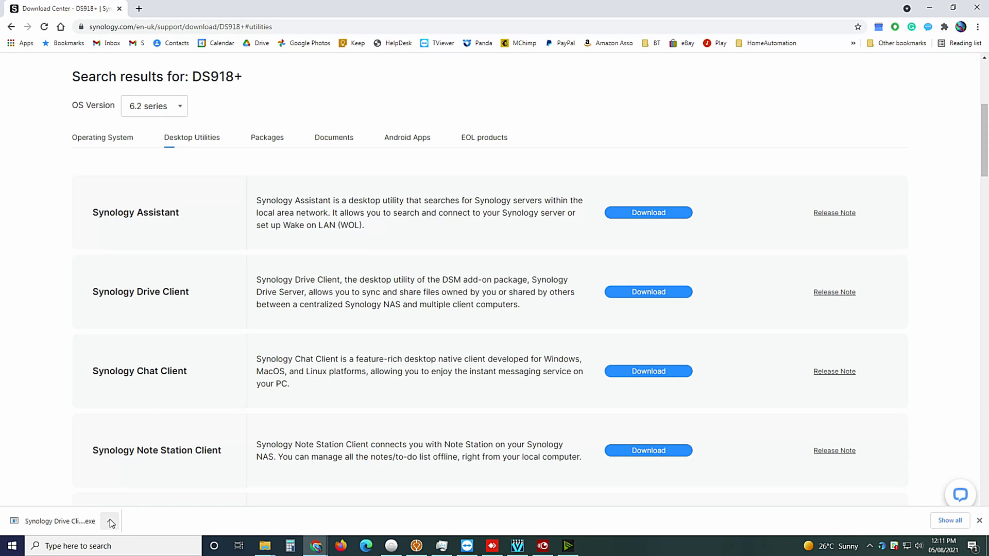
pyautogui.click(47, 523)
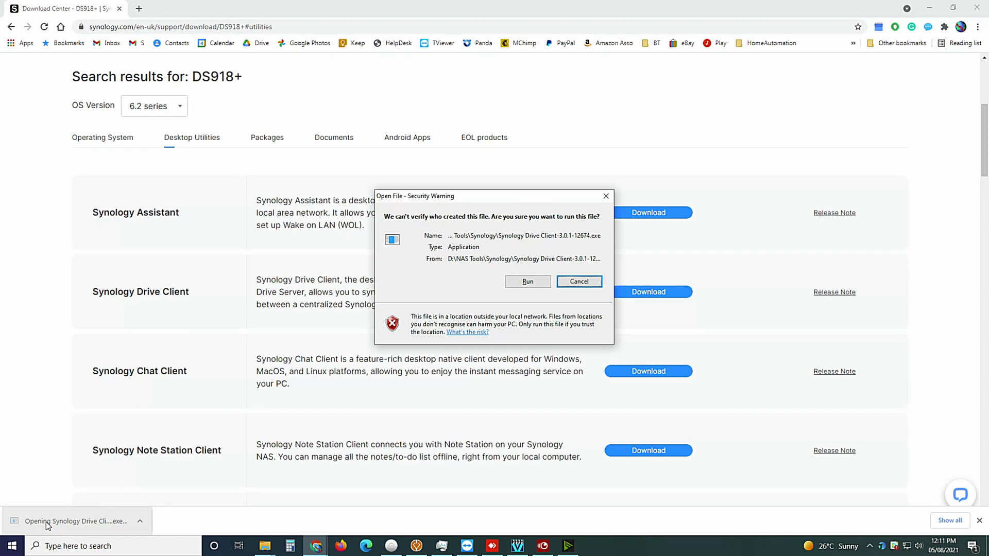
pyautogui.click(528, 281)
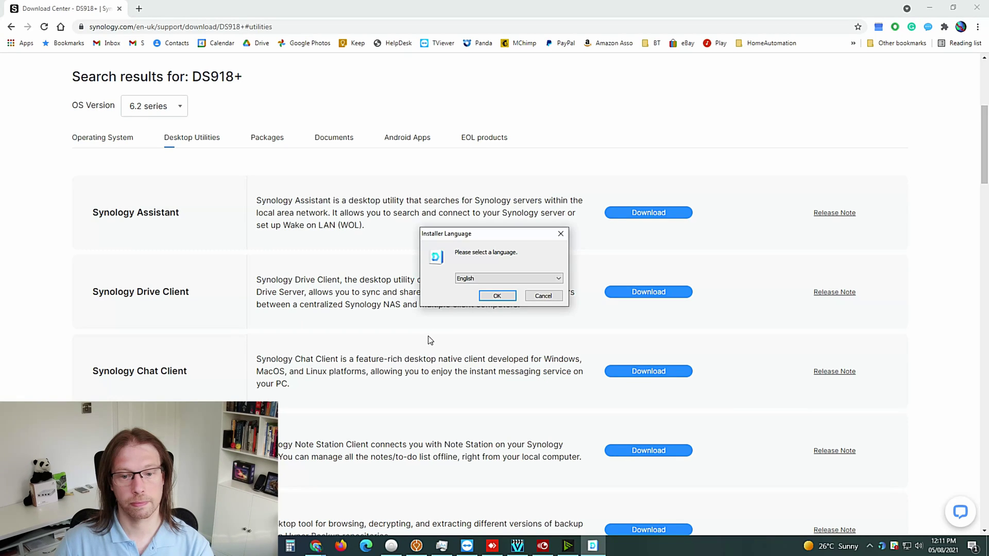
pyautogui.click(497, 296)
pyautogui.click(553, 355)
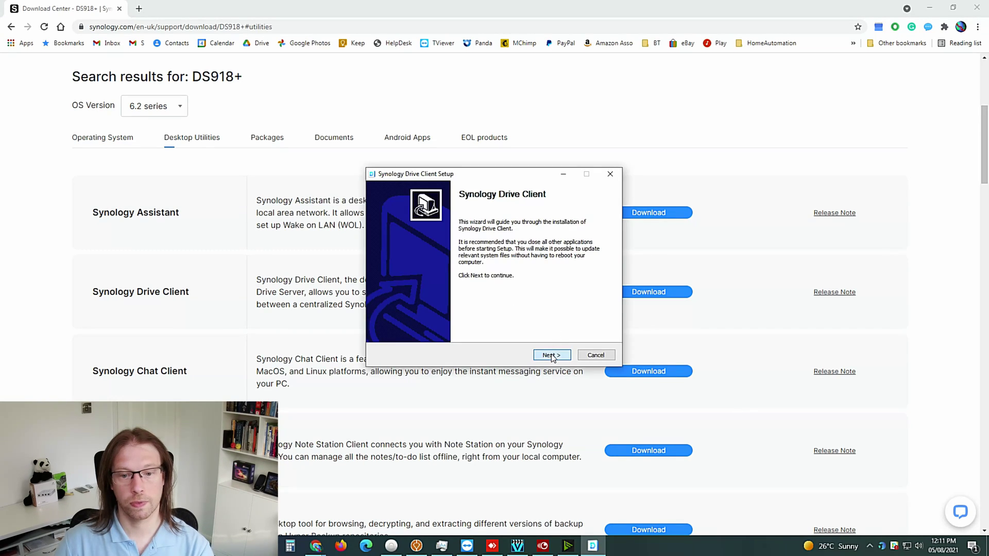
pyautogui.click(554, 354)
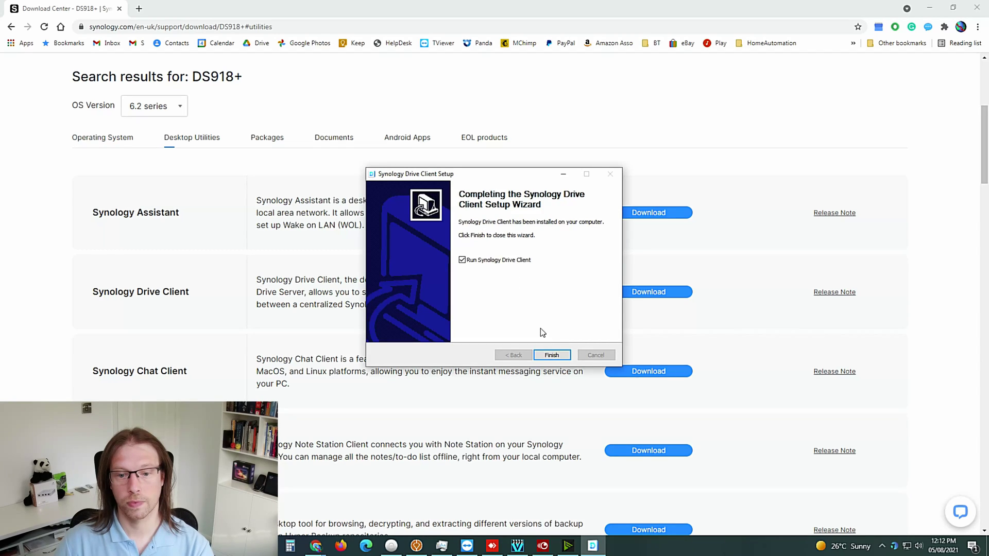
pyautogui.click(551, 355)
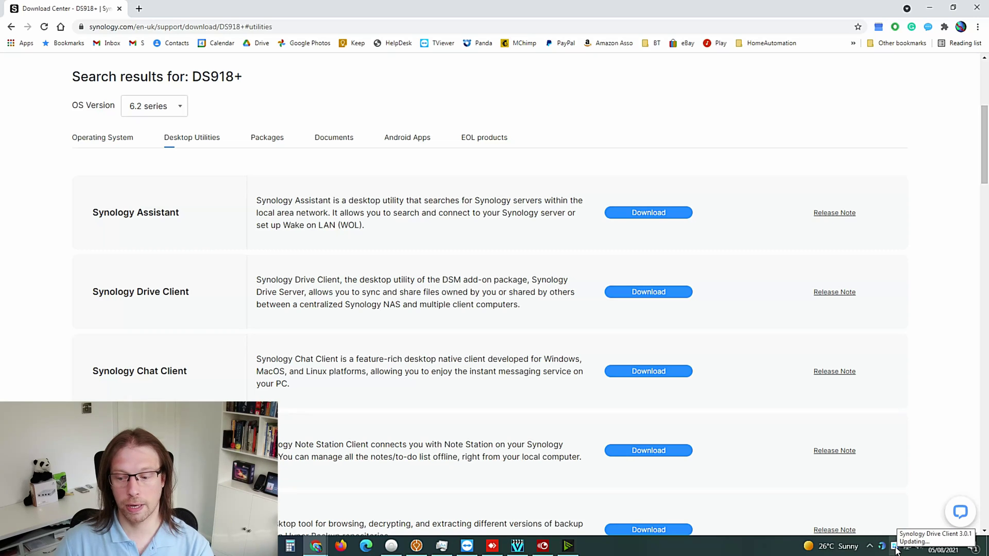
# Check the tray icon's tooltip until Synology Drive Client 3.0.1 reports Up-to-date.
pyautogui.click(896, 550)
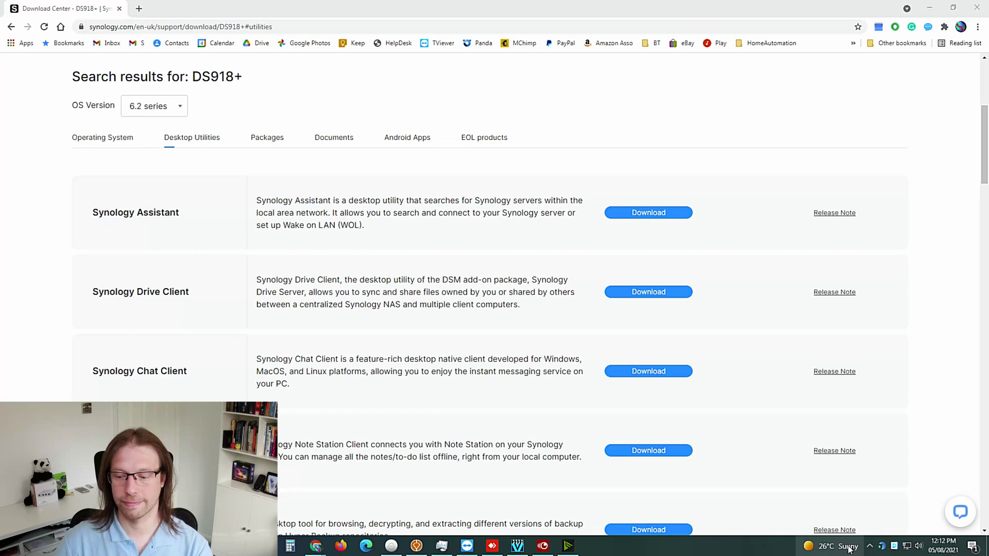
pyautogui.moveTo(895, 549)
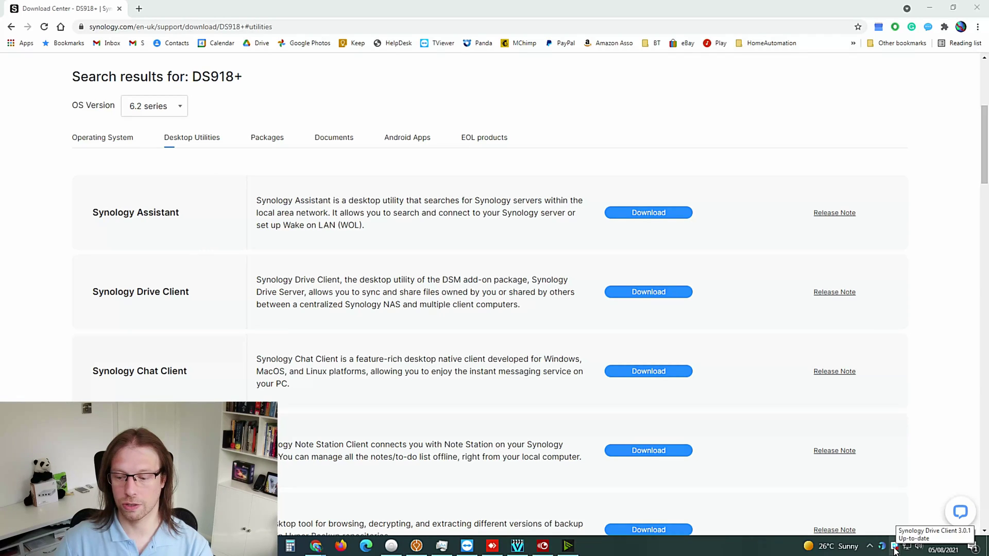
# Confirm About shows version 3.0.1-12674, then open Settings to view the five sync tasks.
pyautogui.rightClick(894, 549)
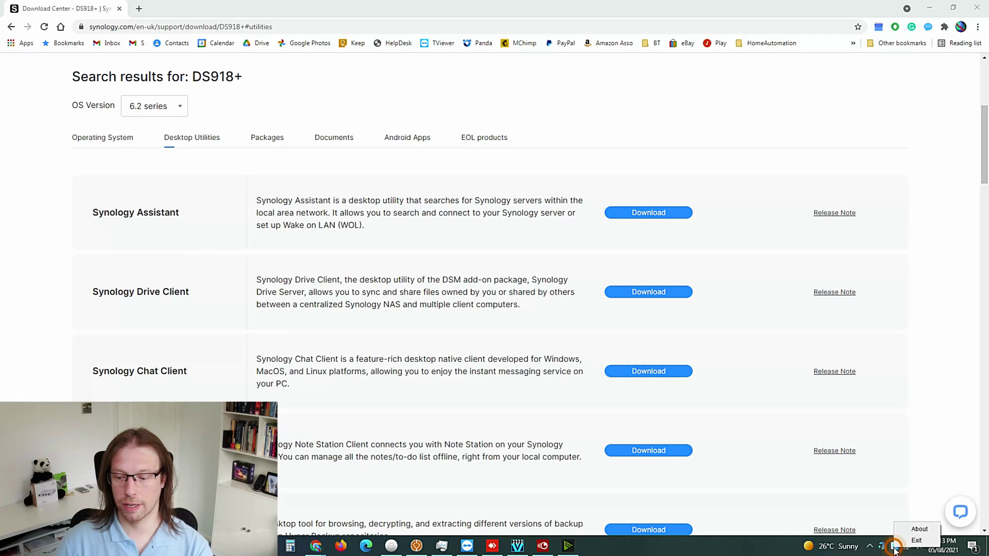
pyautogui.click(919, 529)
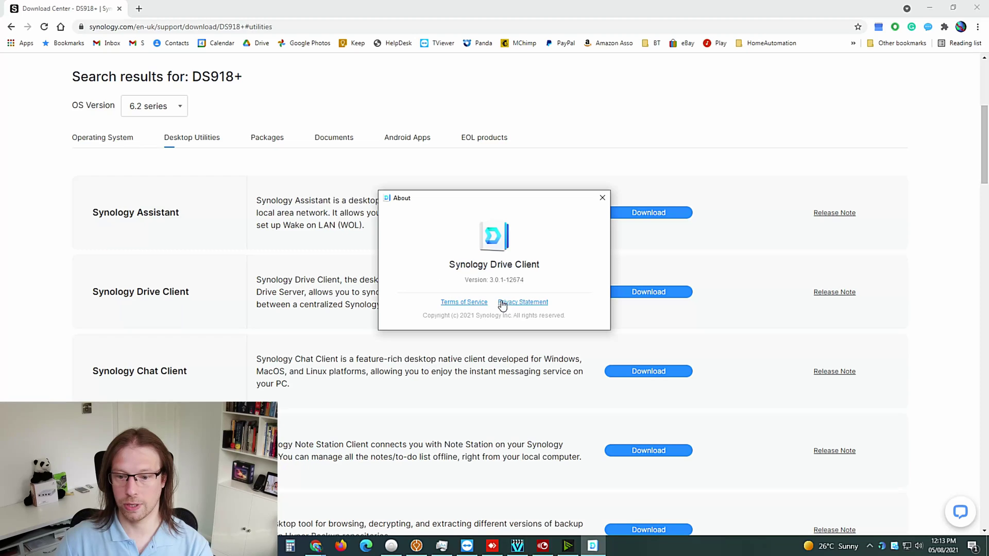
pyautogui.click(894, 547)
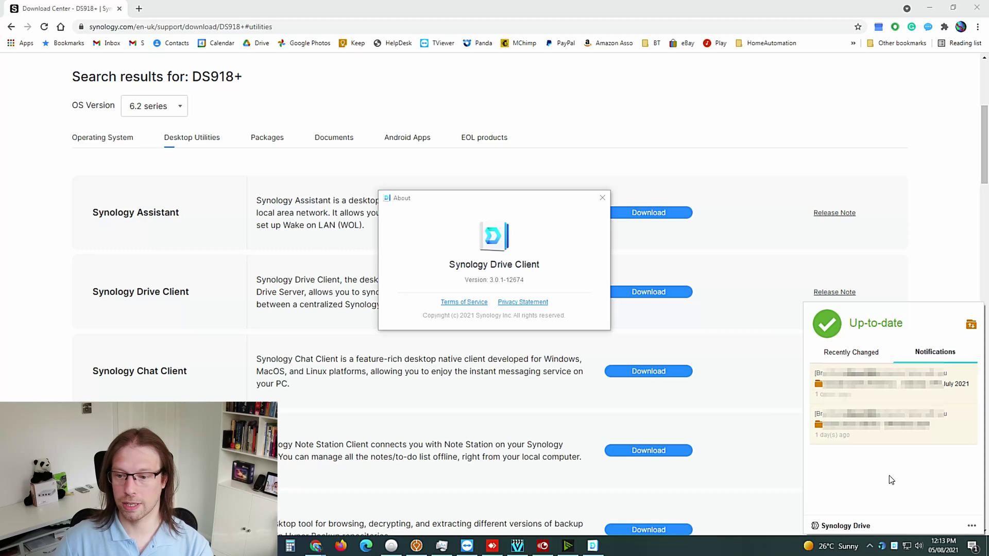
pyautogui.click(971, 528)
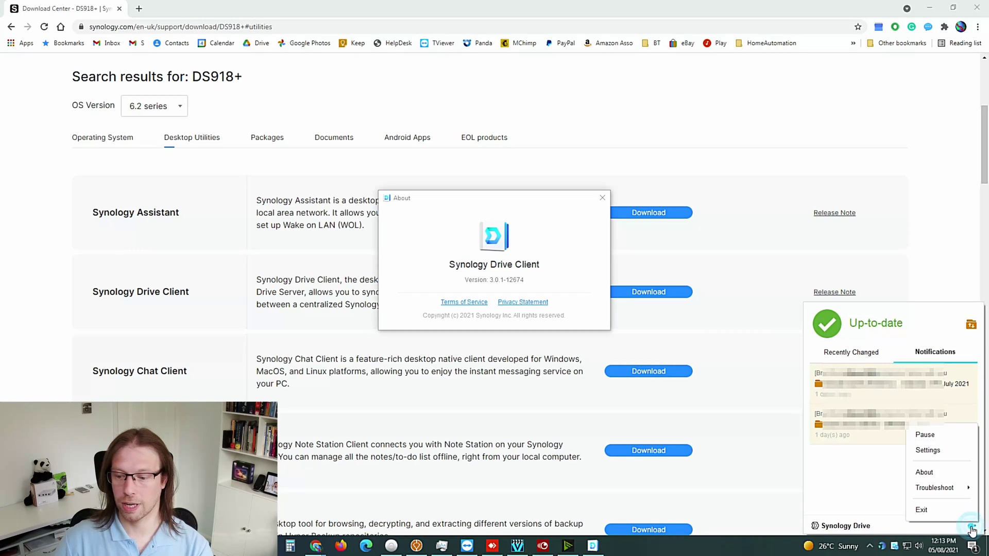
pyautogui.click(938, 450)
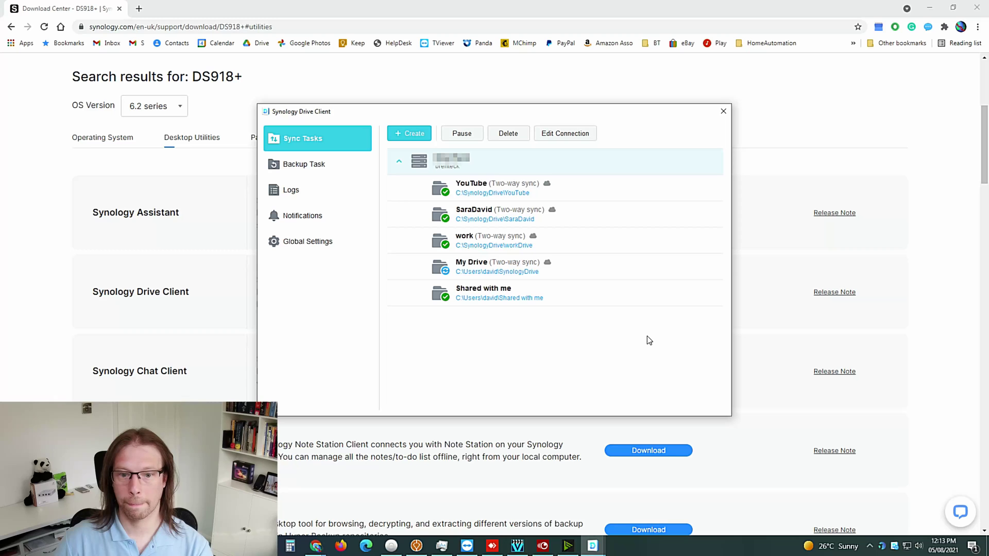